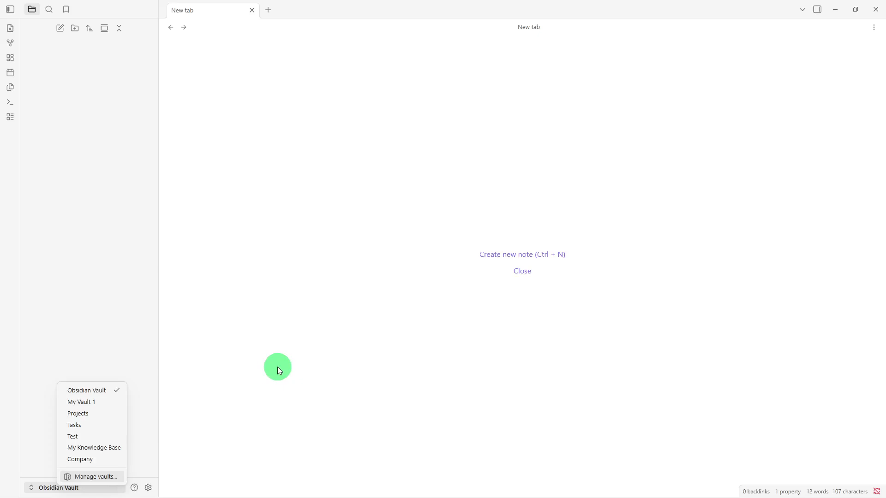
- Stay in the vault Obsidian Vault and create a root-level folder named Clients
click(123, 392)
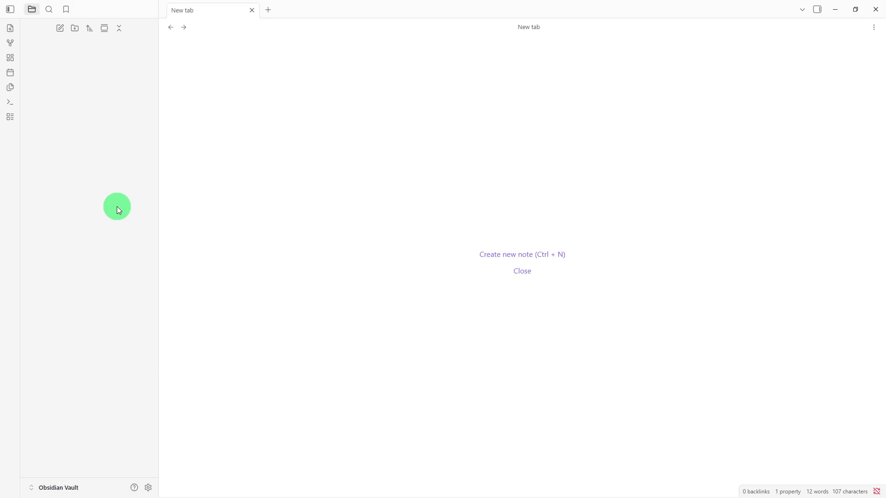
right_click(118, 207)
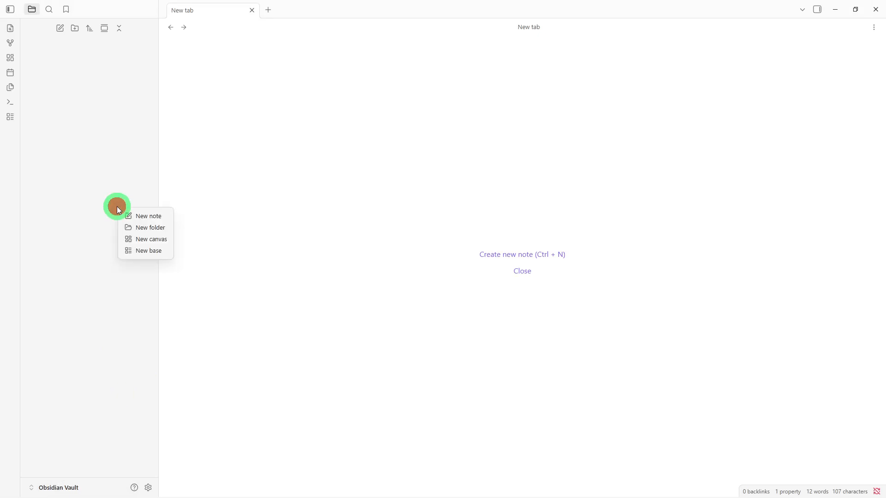
click(137, 231)
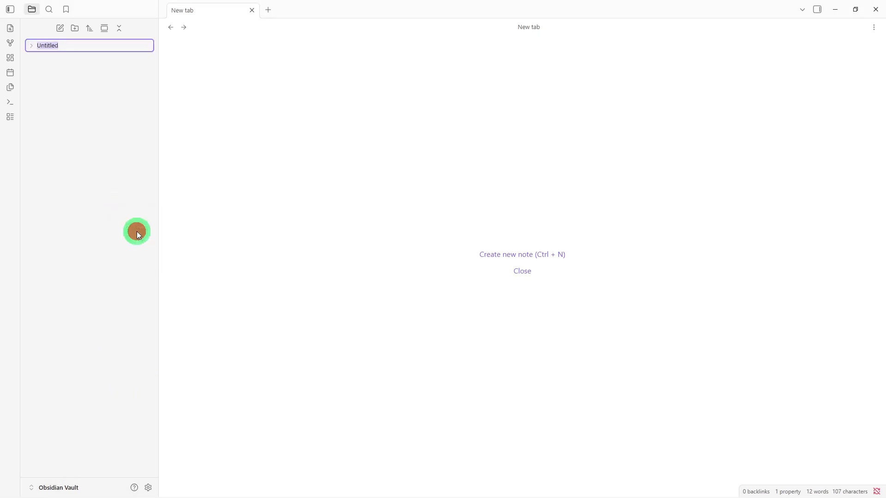
key(BackSpace)
text(Clients)
key(Return)
- Create a second root-level folder named Projects in the vault
right_click(138, 235)
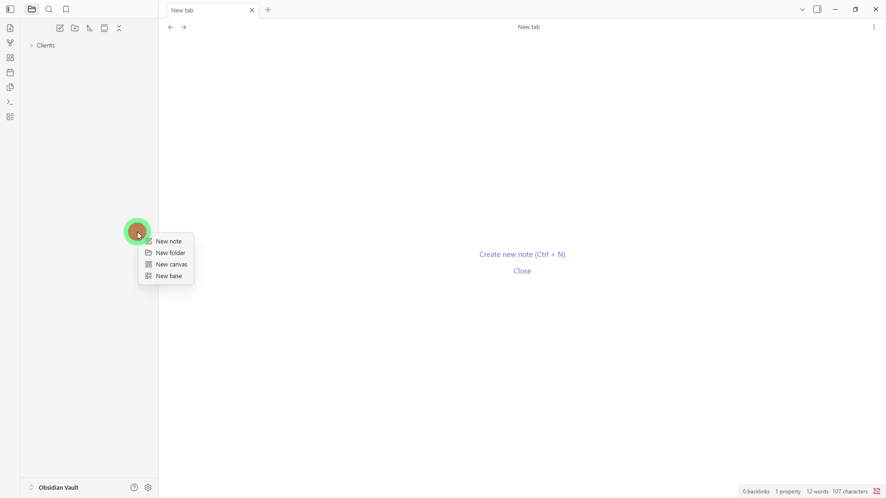
click(147, 253)
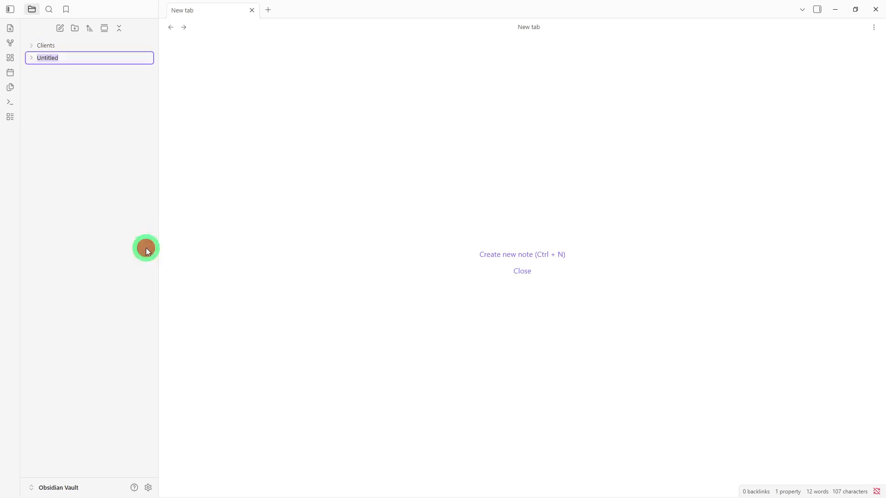
key(BackSpace)
text(Projects)
key(Return)
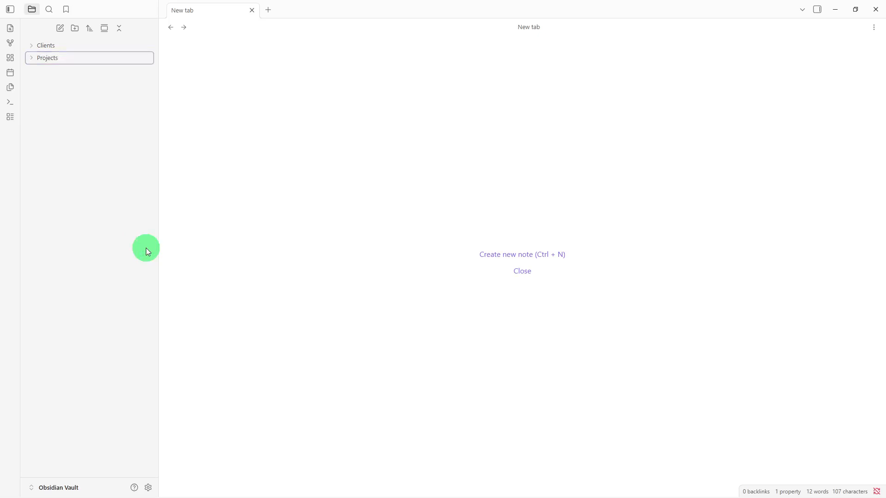
- Create a third root-level folder named Resources in the vault
right_click(146, 248)
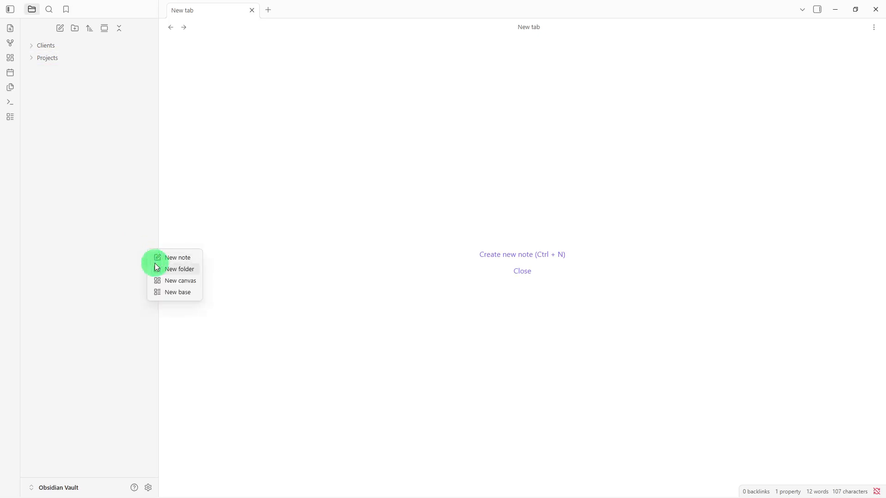
click(156, 266)
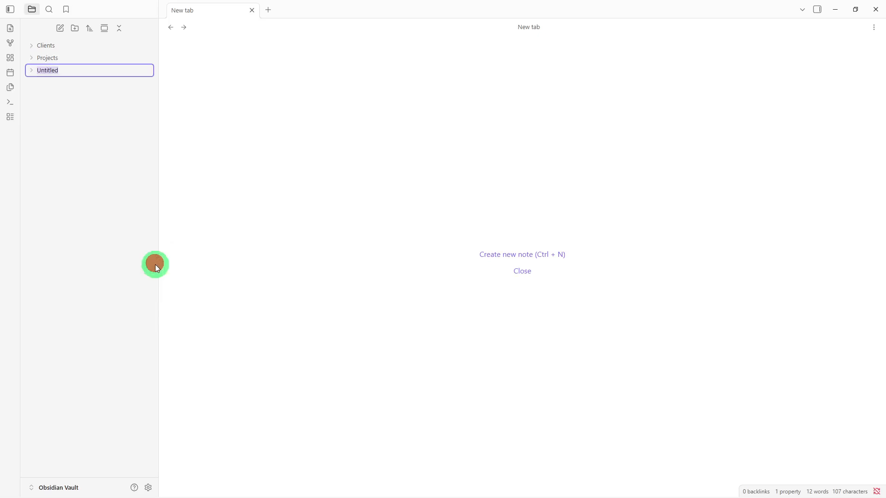
key(BackSpace)
text(Resources)
key(Return)
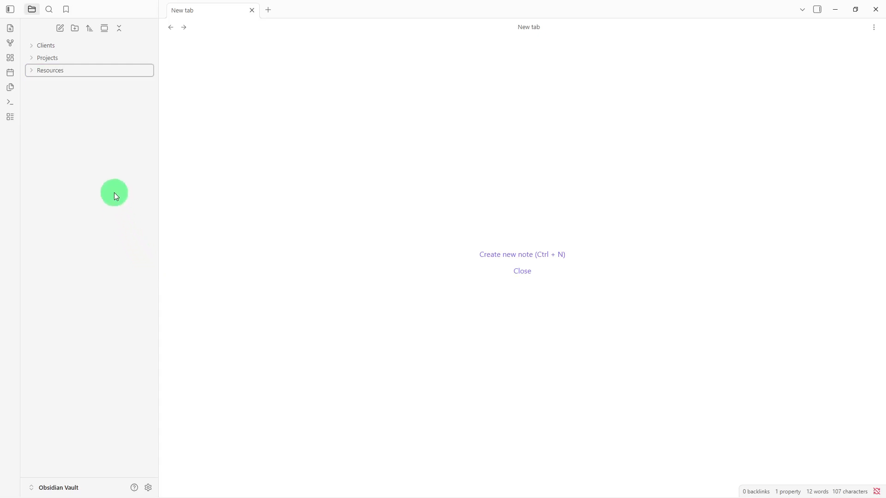
- Create a new note at the vault root and title it Client Dashboard
right_click(113, 180)
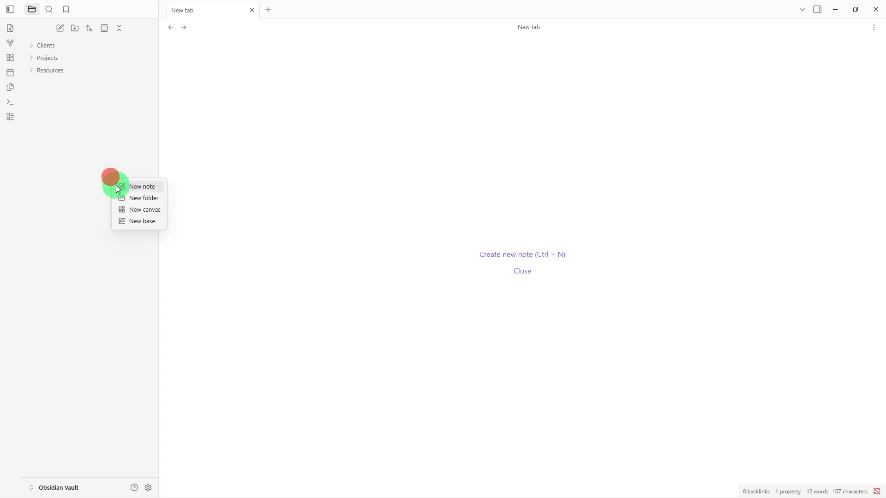
click(118, 188)
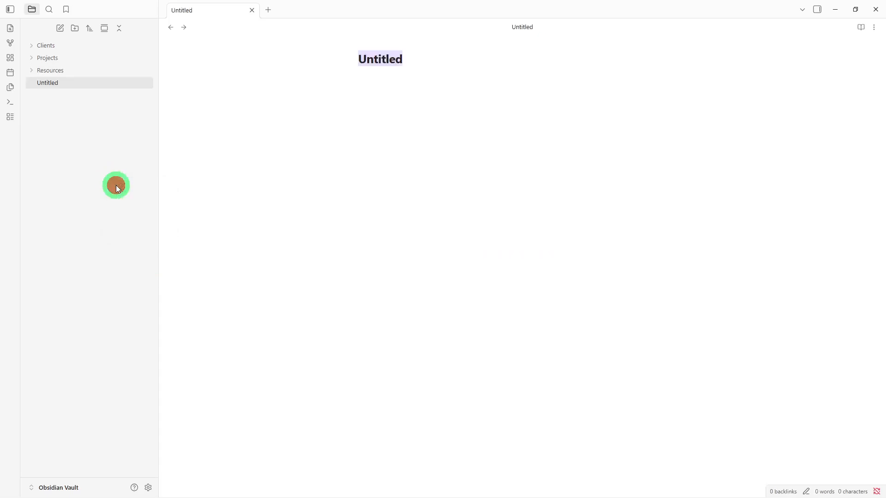
key(BackSpace)
text(Clie)
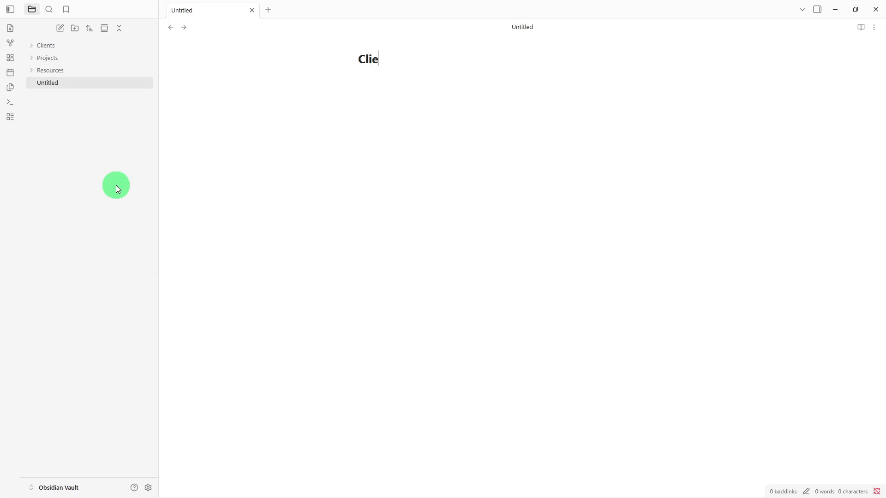
text(nt Dashboard)
key(Return)
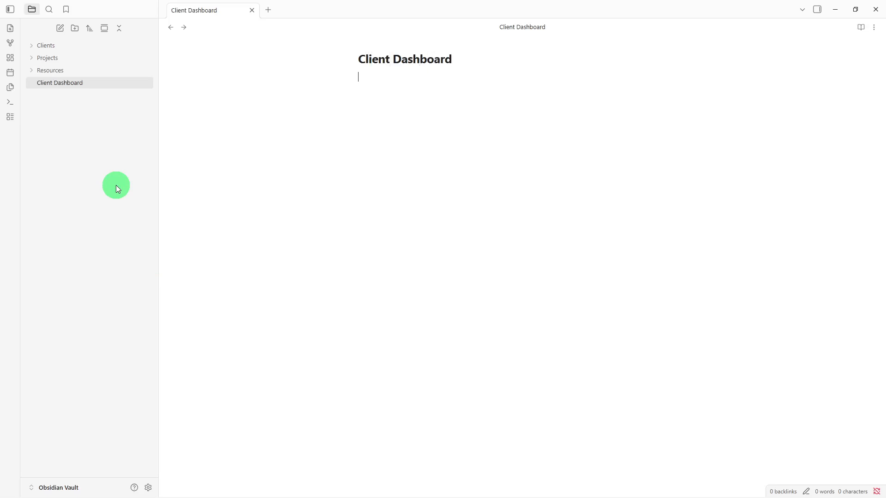
- Add the section lines Active Clients, New Inquiries, Ongoing Projects, Upcoming Follow-Ups, Quick Links and Notes, and move the note into the Clients folder
text(Active Clients   New Inquiries   Ongoing Projects   Upcoming Follow-Ups   Quick Links   Notes)
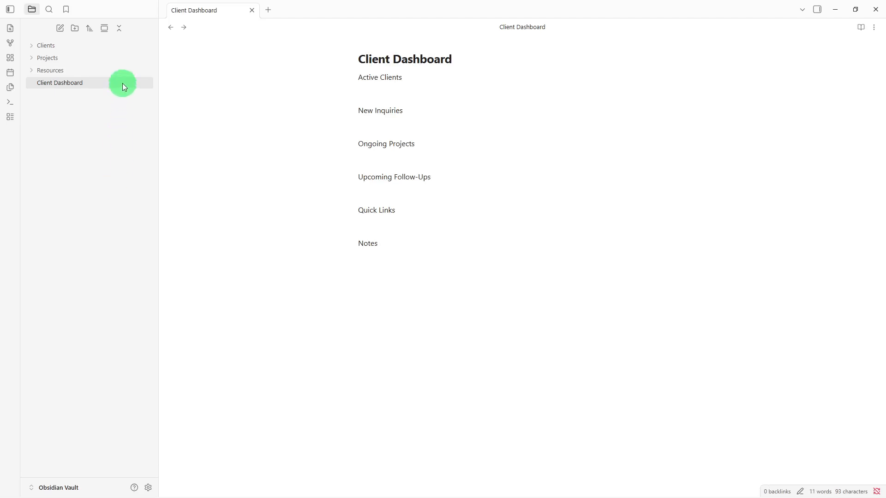
drag(121, 86, 132, 45)
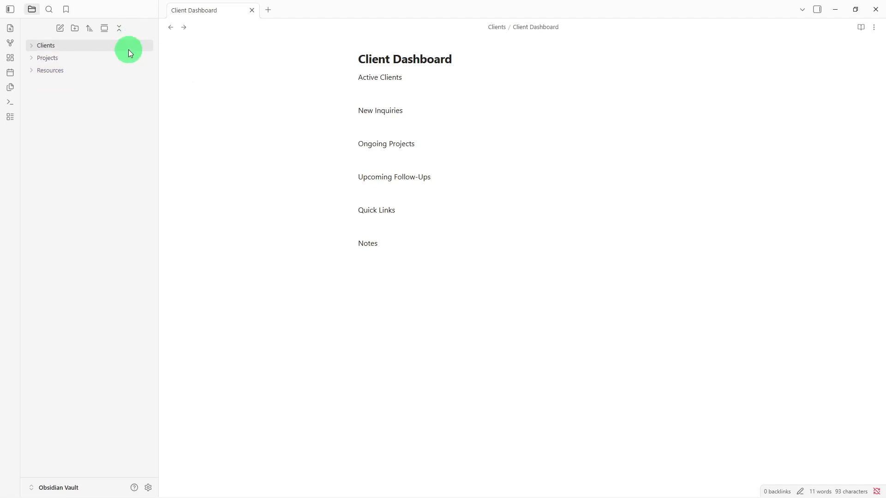
click(128, 49)
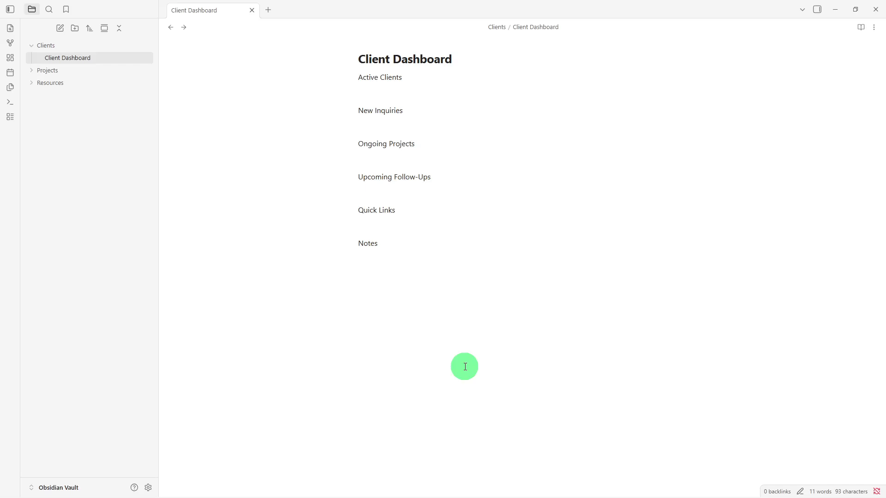
- Create a new note at the vault root and title it Project Tracker
right_click(121, 190)
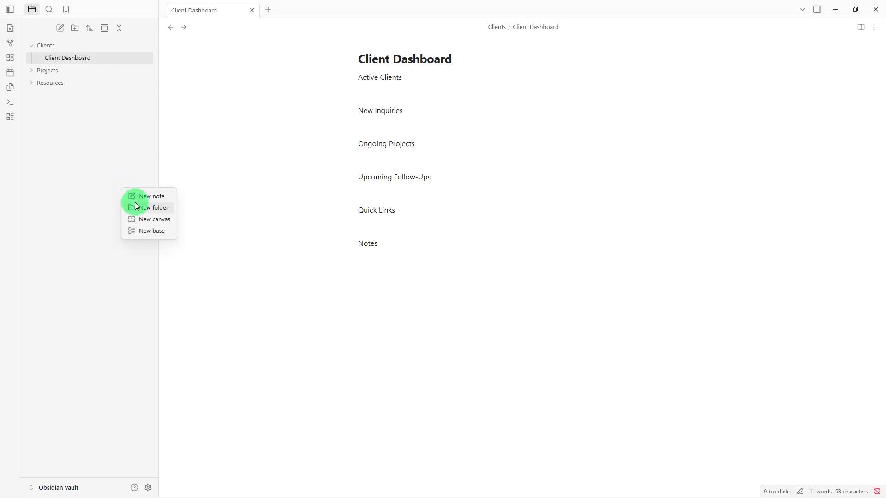
click(138, 199)
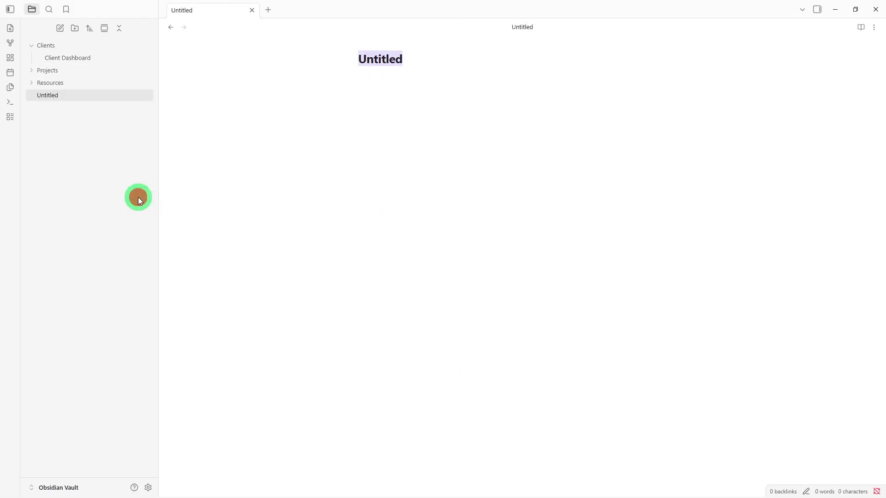
key(BackSpace)
text(P)
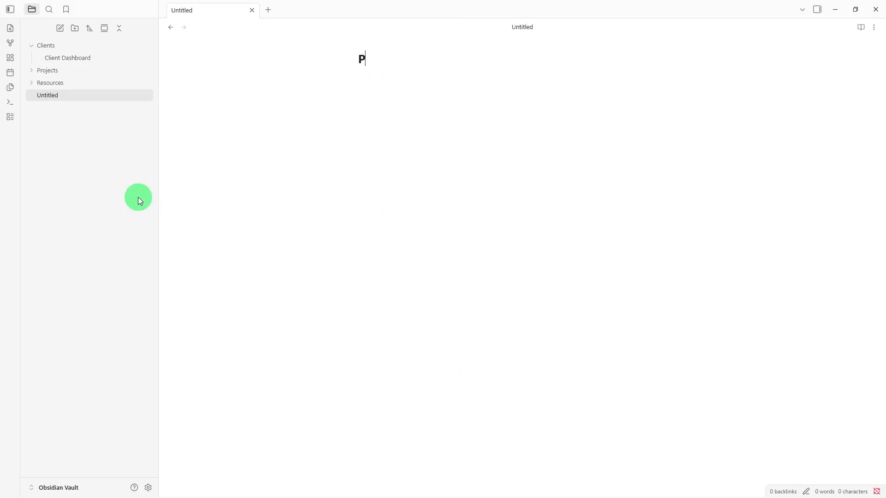
text(roject Tracker)
key(Return)
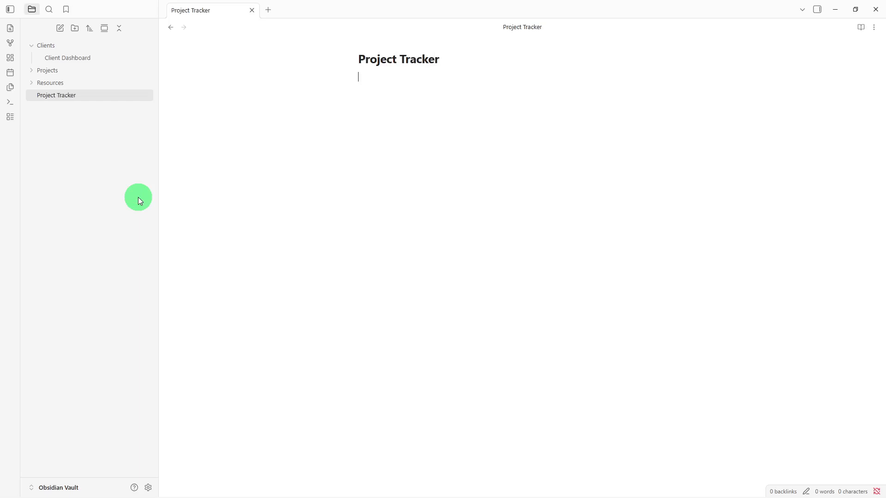
- Add the section lines Active Projects, Upcoming Deadlines, Progress Updates, Next Actions and Related Notes, and move the note into the Projects folder
text(Active Projects   Upcoming Deadlines   Progress Updates   Next Actions   Related Notes)
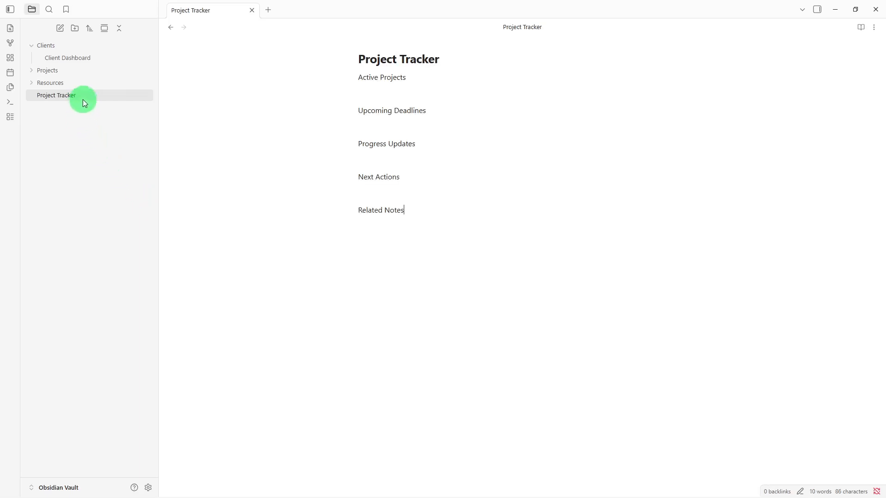
drag(83, 99, 91, 69)
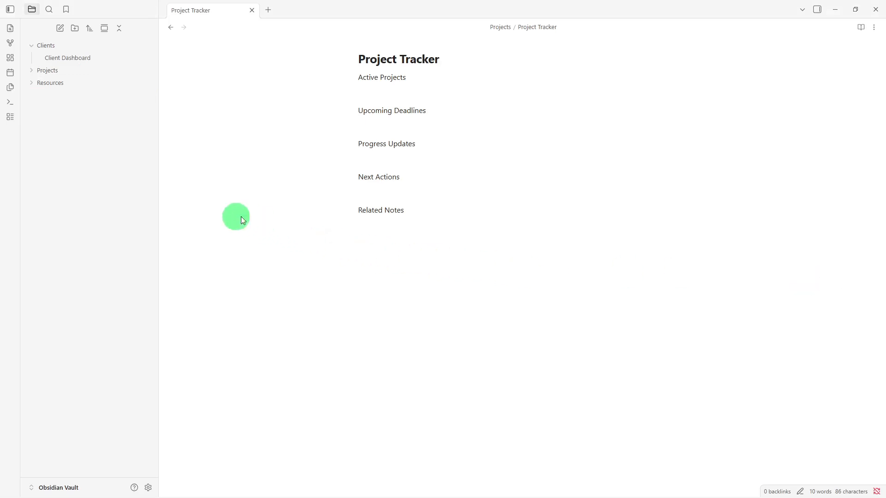
- Create a root-level note titled Resource Library containing the section lines emplates, Reference Notes, Useful Links, Documents and Notes
right_click(131, 172)
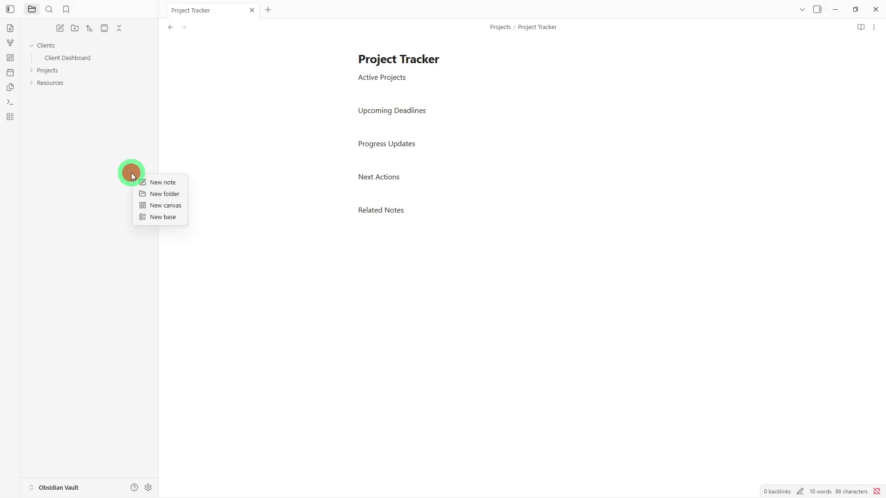
click(140, 185)
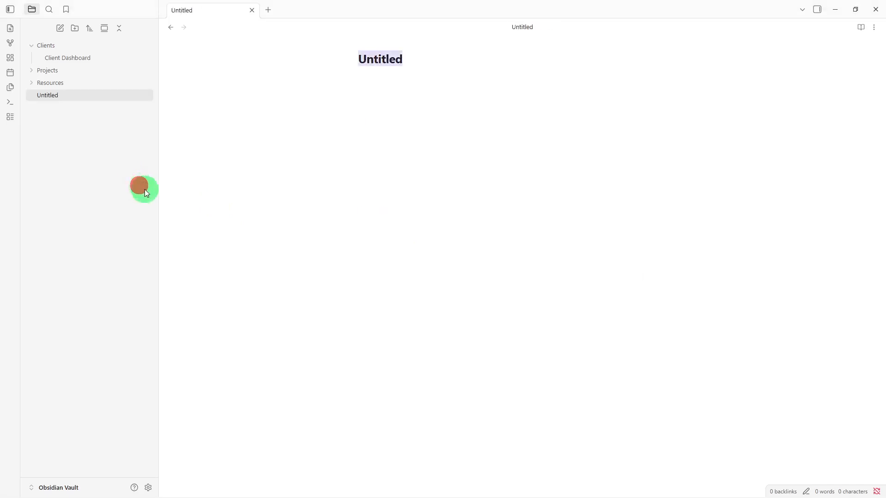
key(BackSpace)
text(Re)
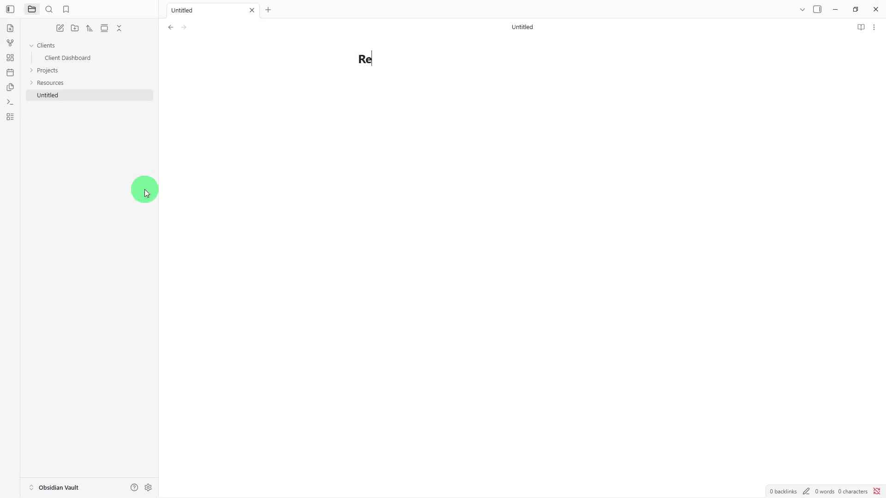
text(source Libar)
key(BackSpace)
key(BackSpace)
text(rar)
text(y)
key(BackSpace)
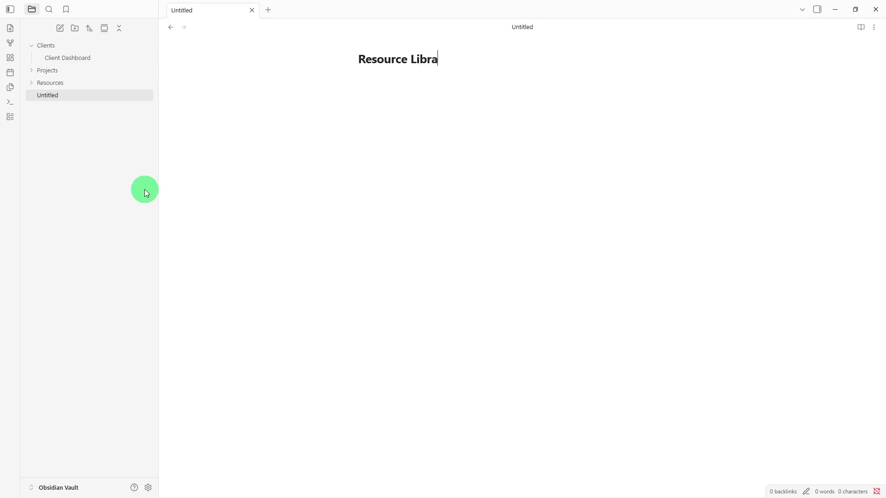
text(ry)
key(Return)
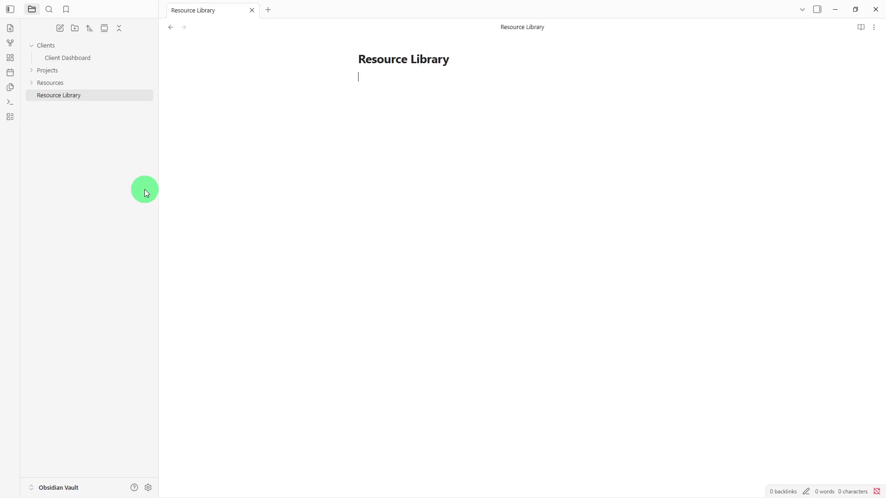
text(emplates   Reference Notes   Useful Links   Documents   Notes)
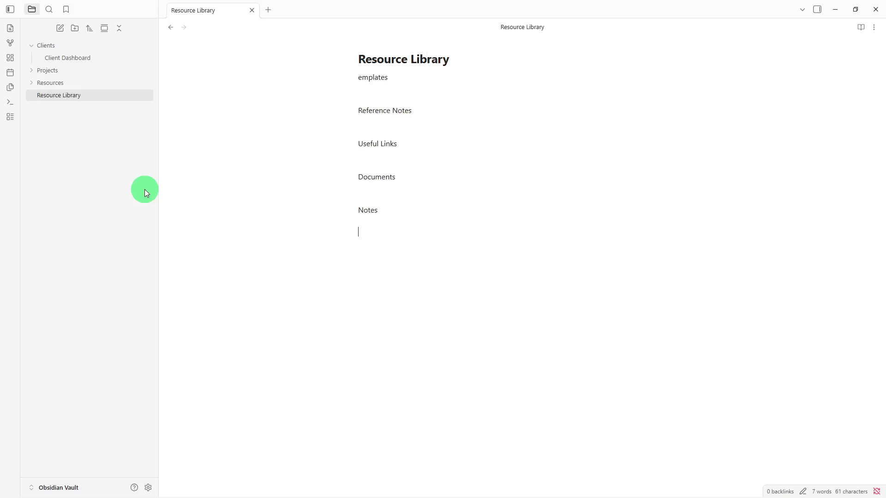
- Insert an internal link to the Client Dashboard note below the Notes line of Resource Library
text([[)
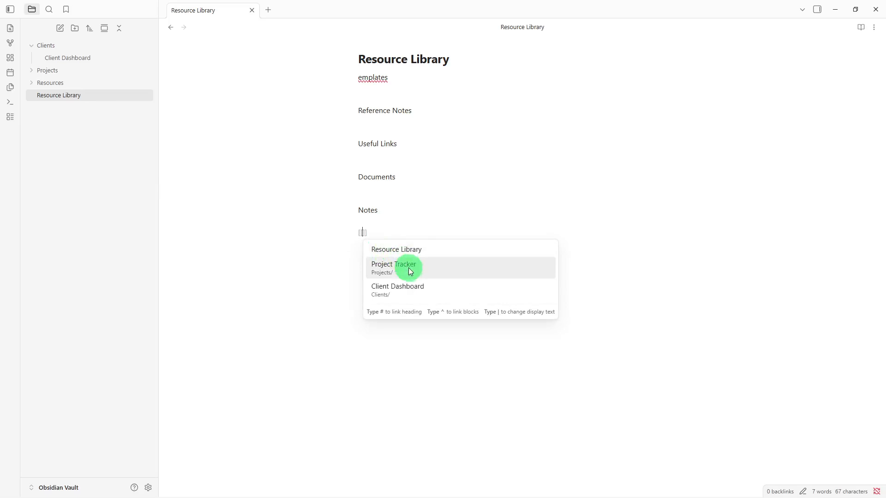
click(421, 286)
key(Return)
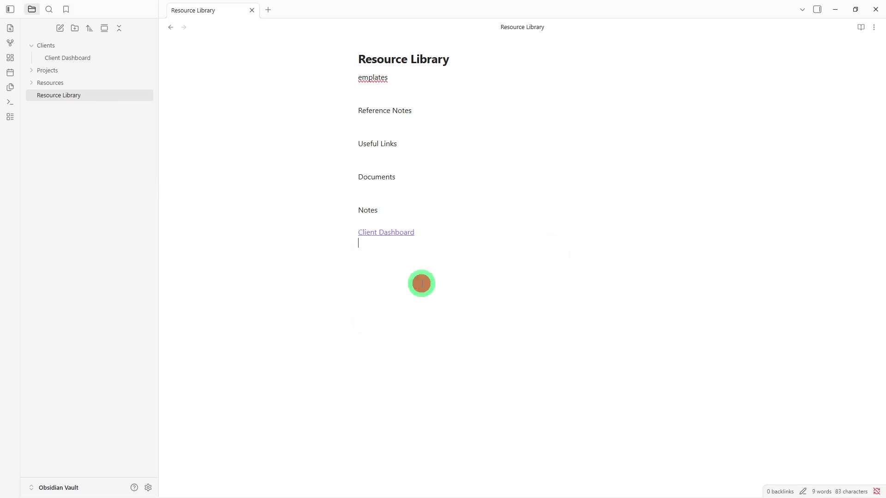
- Follow the link to Client Dashboard and insert an internal link to Project Tracker below its Notes line
click(403, 233)
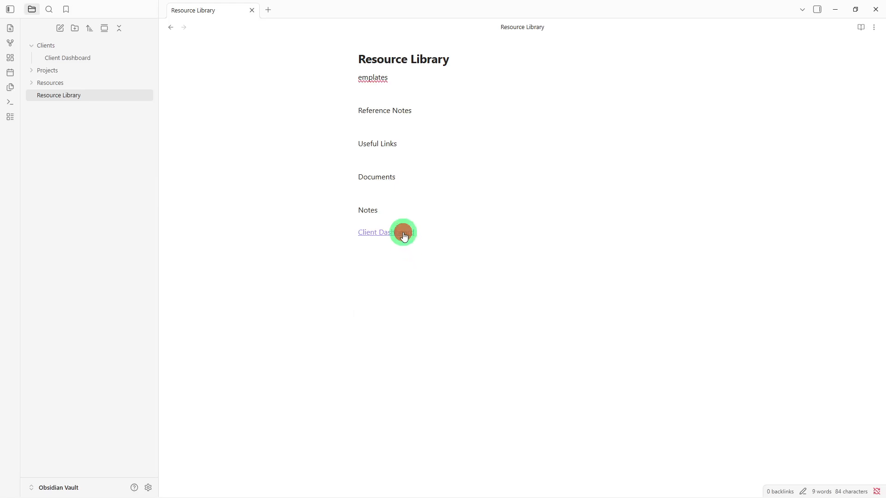
click(419, 281)
key(Return)
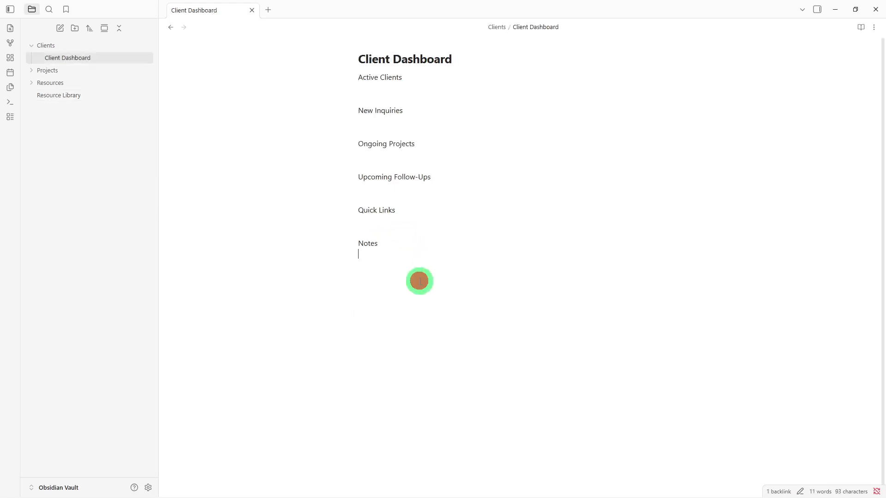
text([[)
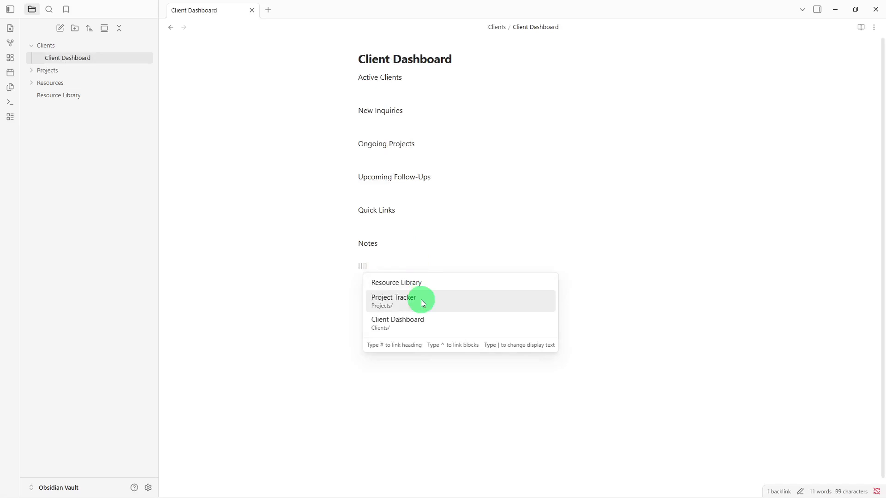
click(420, 300)
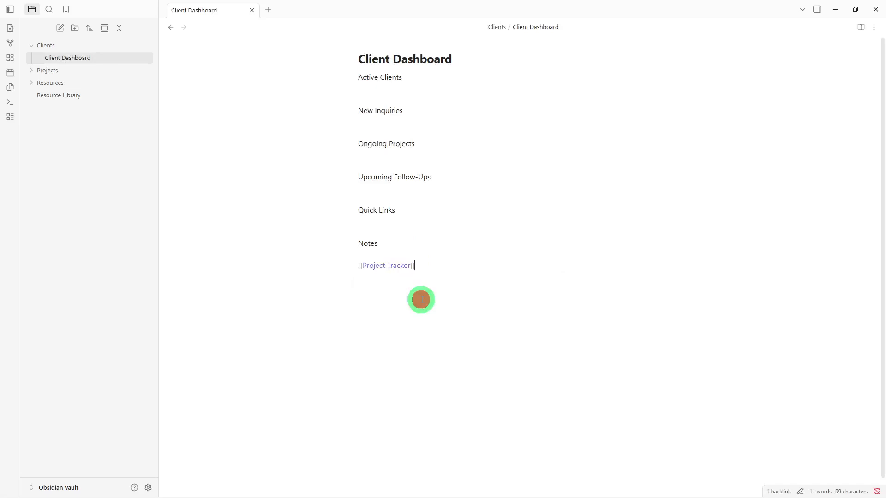
key(Return)
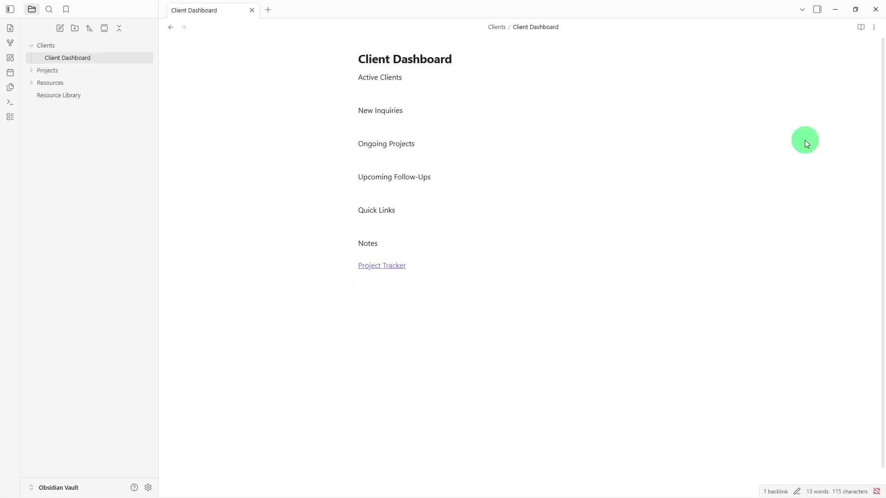
- Add a tags property to the Client Dashboard note with the tags status and active
click(874, 28)
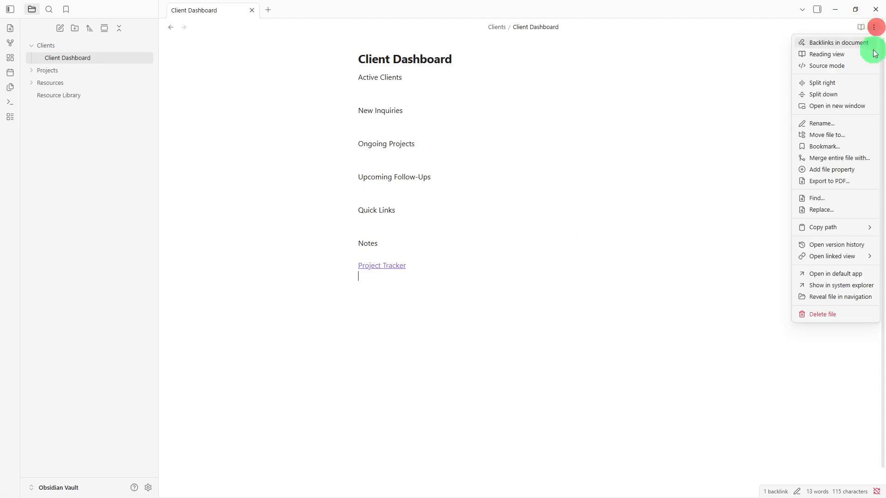
click(844, 171)
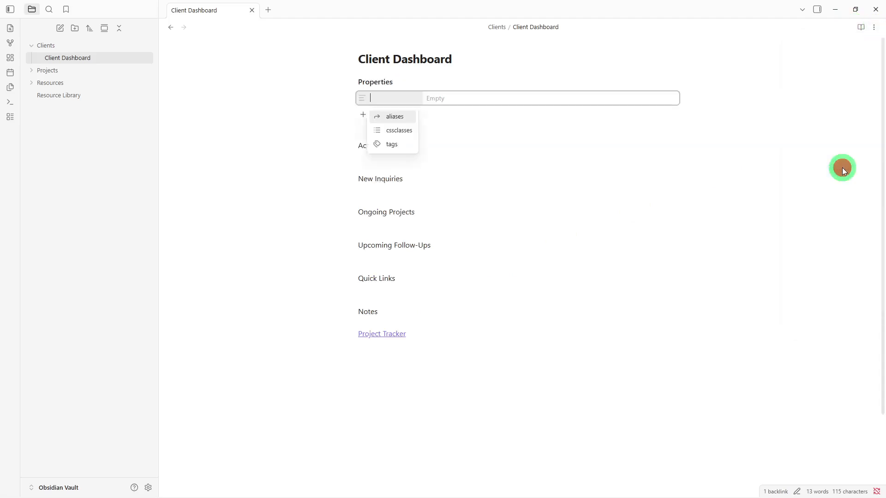
click(406, 142)
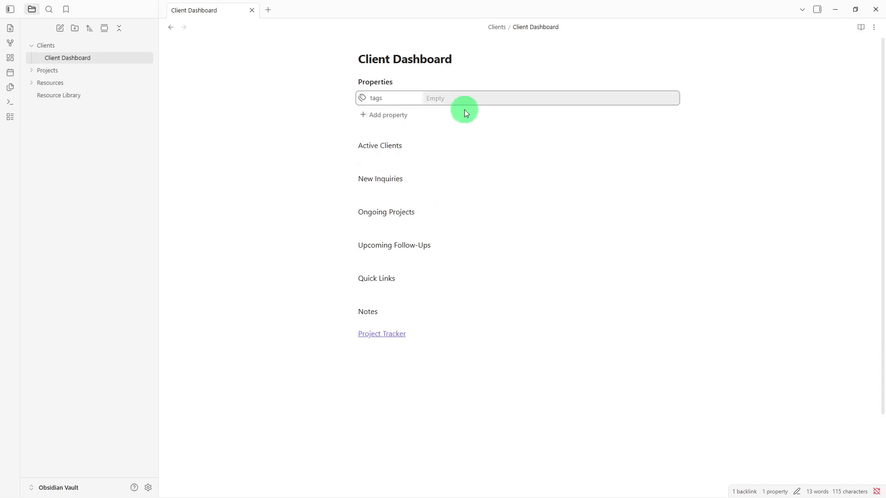
text(status)
key(Return)
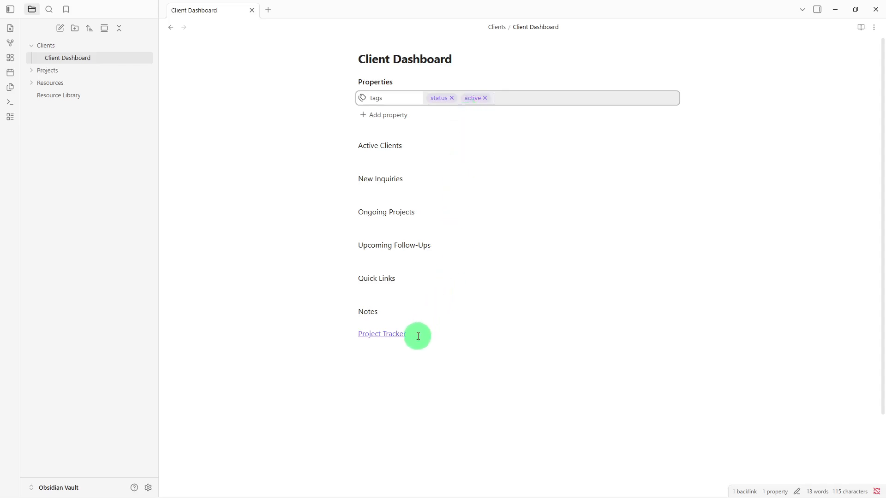
- Insert the inline tag #progress on its own line between the Notes line and the Project Tracker link
click(412, 321)
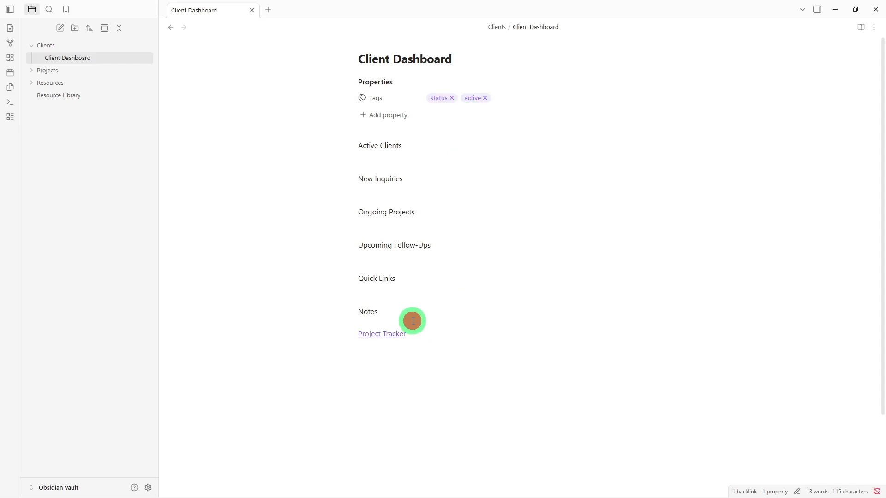
key(Return)
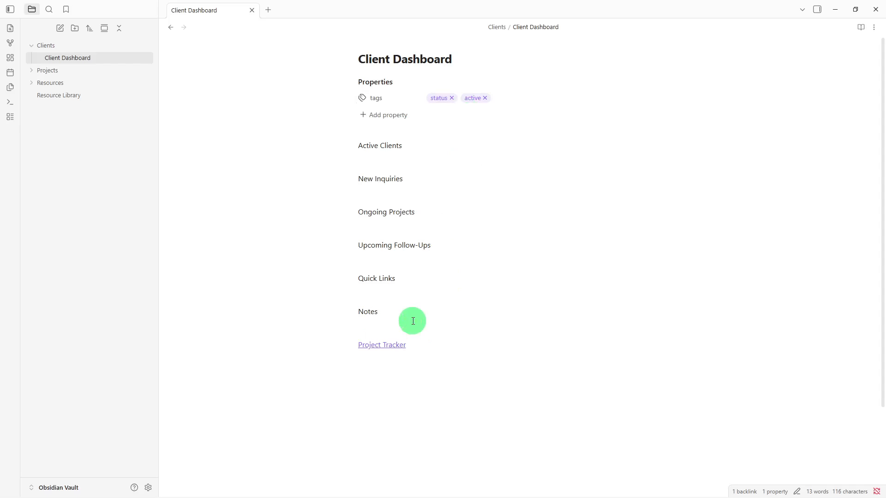
text(#)
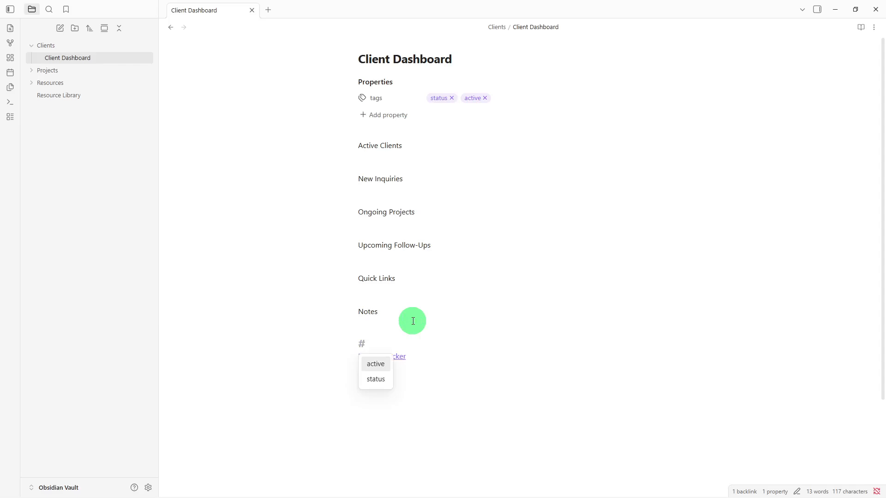
text(p)
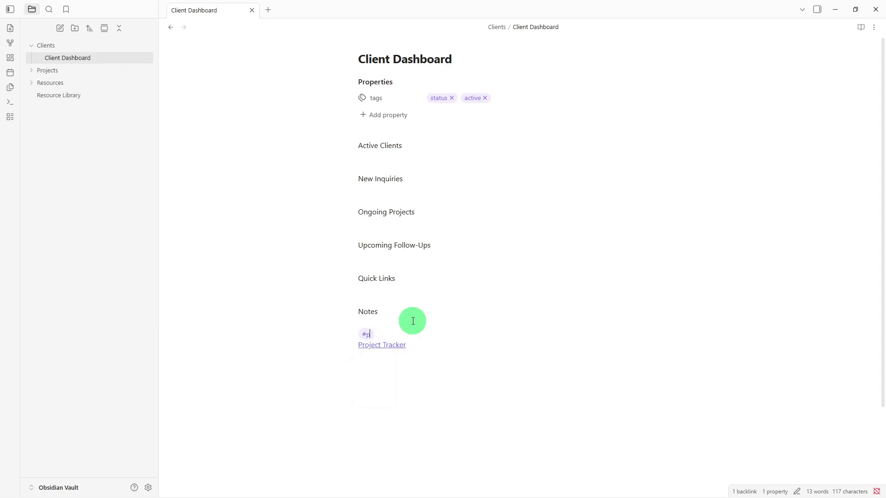
text(rogress)
key(Return)
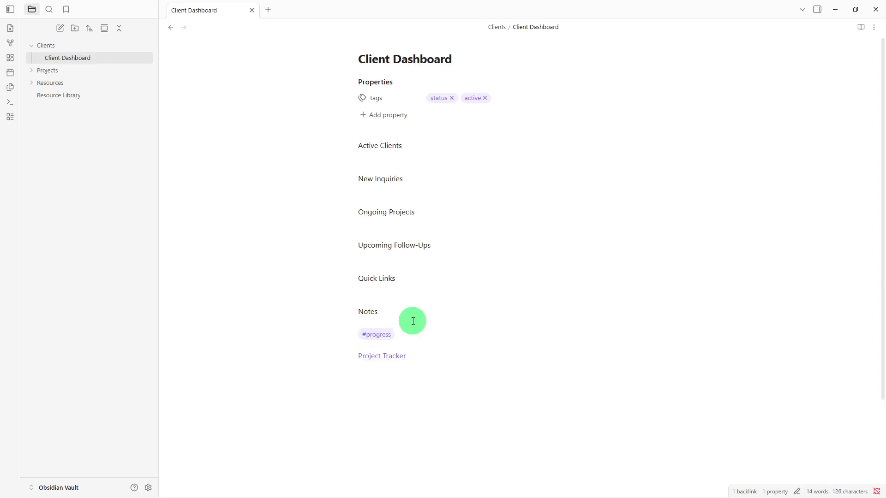